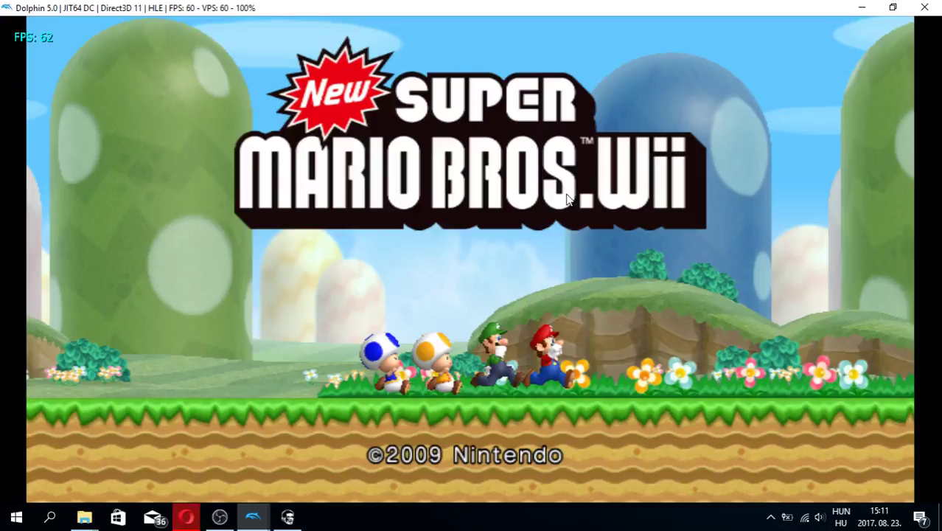
# - Start a one-player New Super Mario Bros. Wii game from the title screen and begin playing from the World 1 map
pyautogui.press('Return')
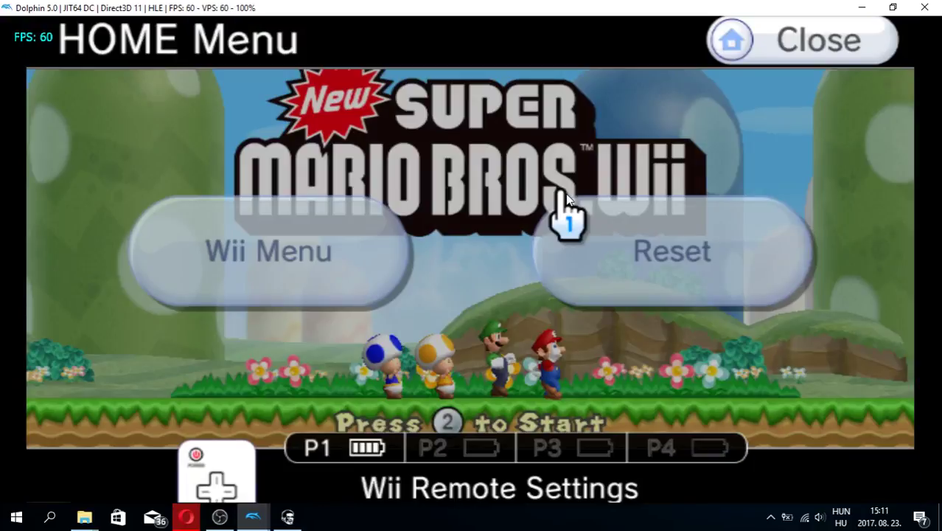
pyautogui.press('Return')
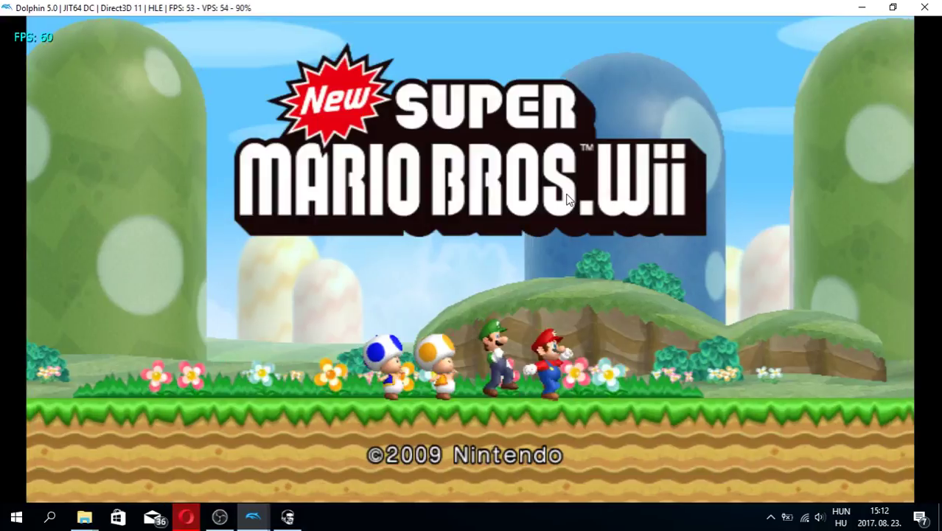
pyautogui.click(568, 199)
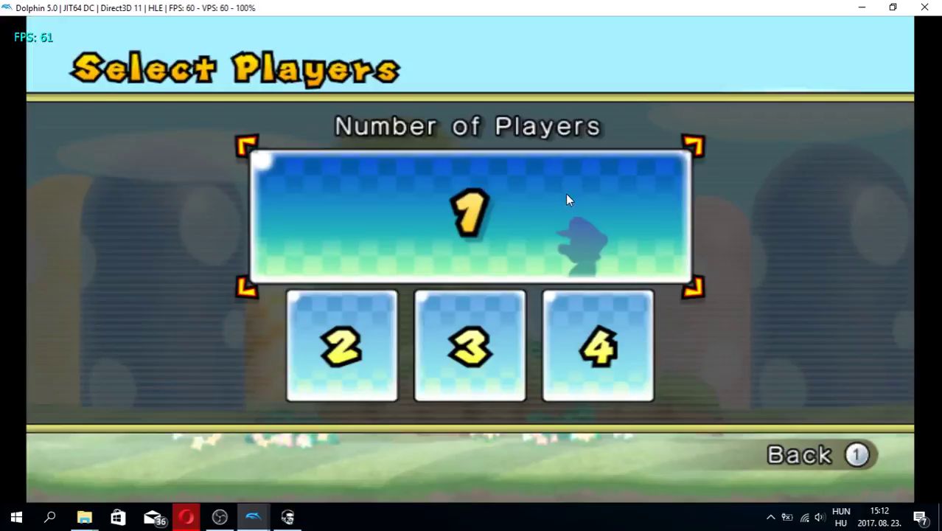
pyautogui.click(567, 200)
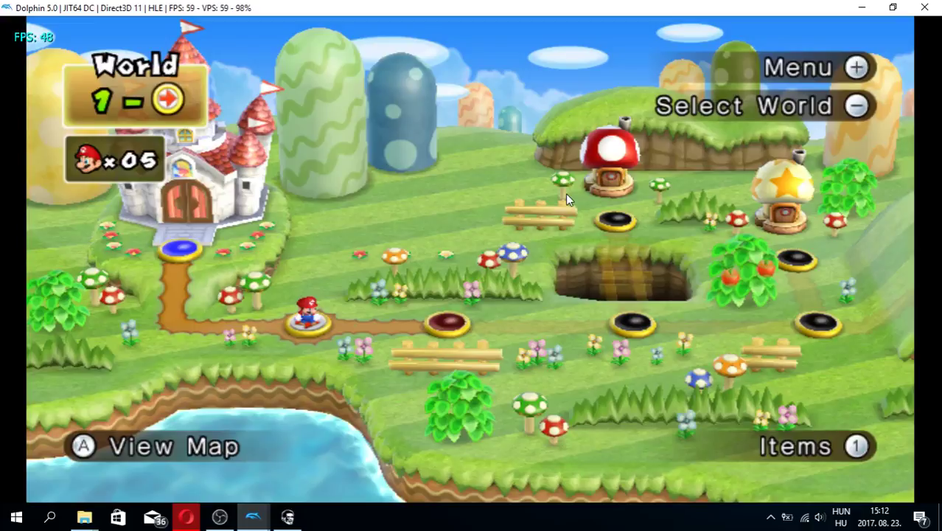
pyautogui.click(567, 199)
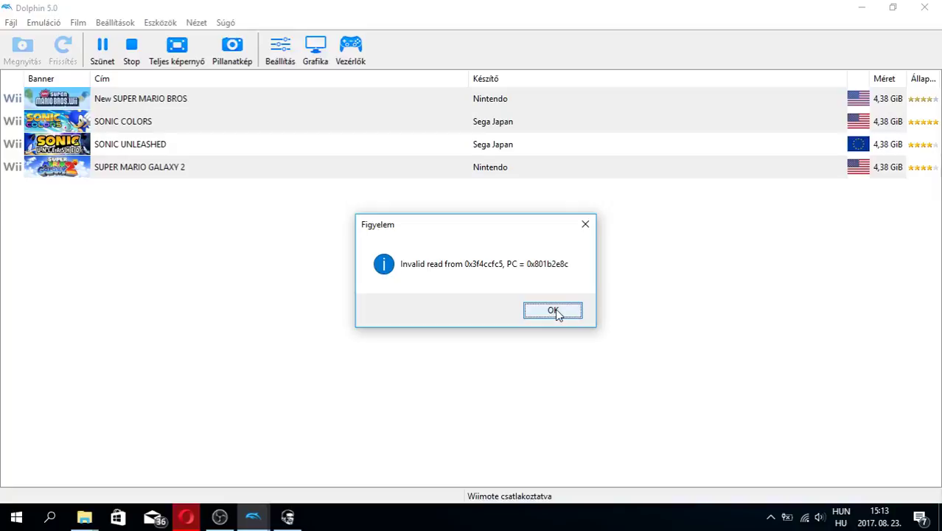
# - Bring up the Dolphin windows and dismiss the emulator's invalid read and write warnings
pyautogui.click(253, 519)
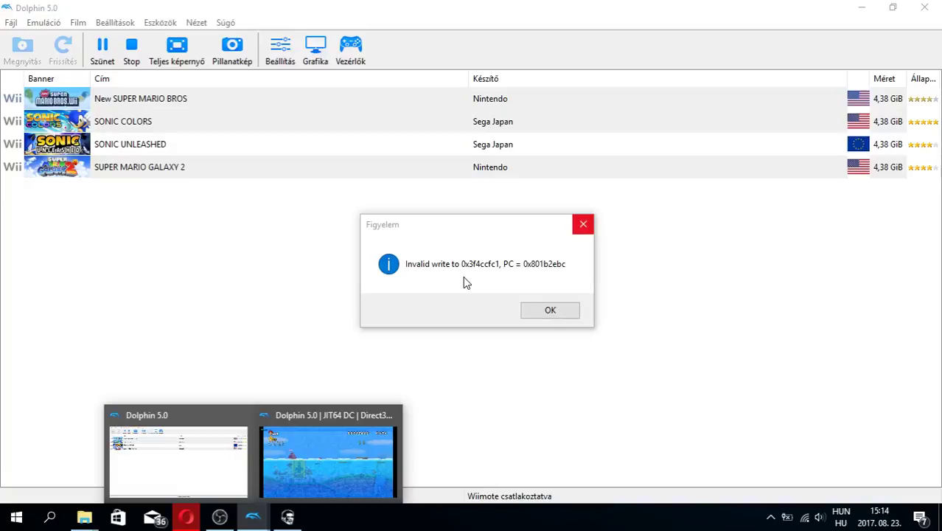
pyautogui.click(572, 310)
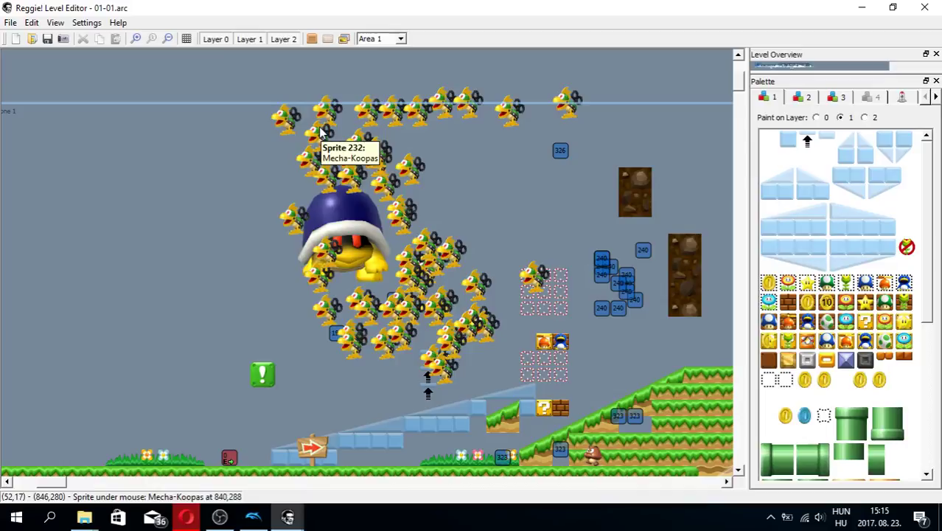
# - Delete the main cluster of Mecha-Koopas with the large shelled enemy in level 01-01, and shift the ice slope one tile right
pyautogui.moveTo(224, 85); pyautogui.dragTo(501, 337)
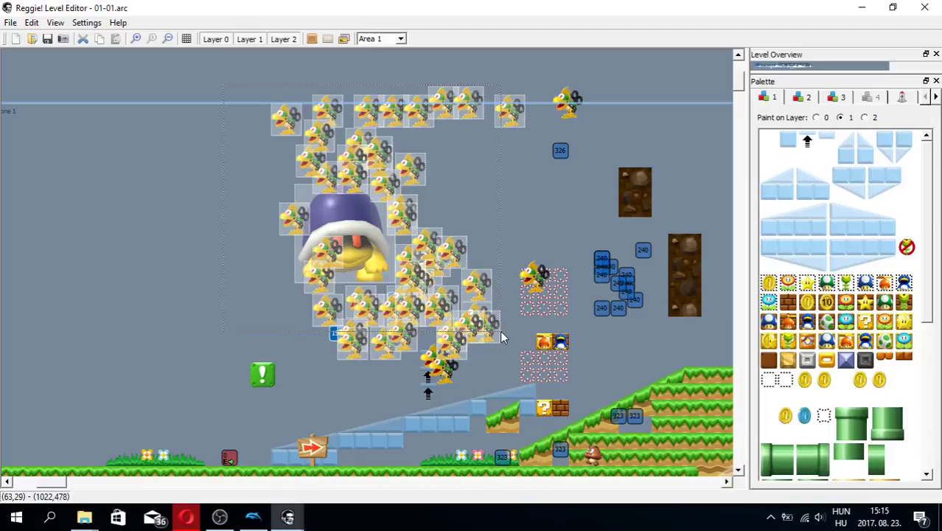
pyautogui.press('Delete')
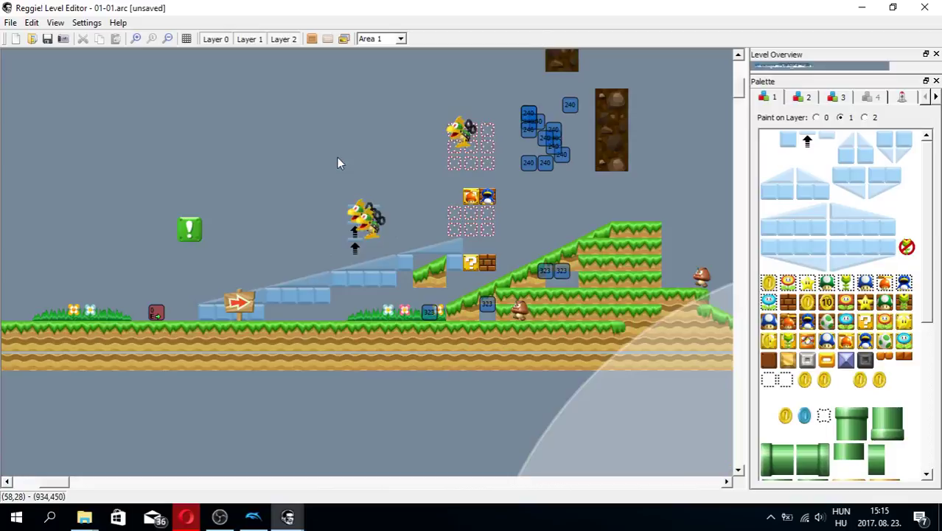
pyautogui.moveTo(246, 262); pyautogui.dragTo(262, 261)
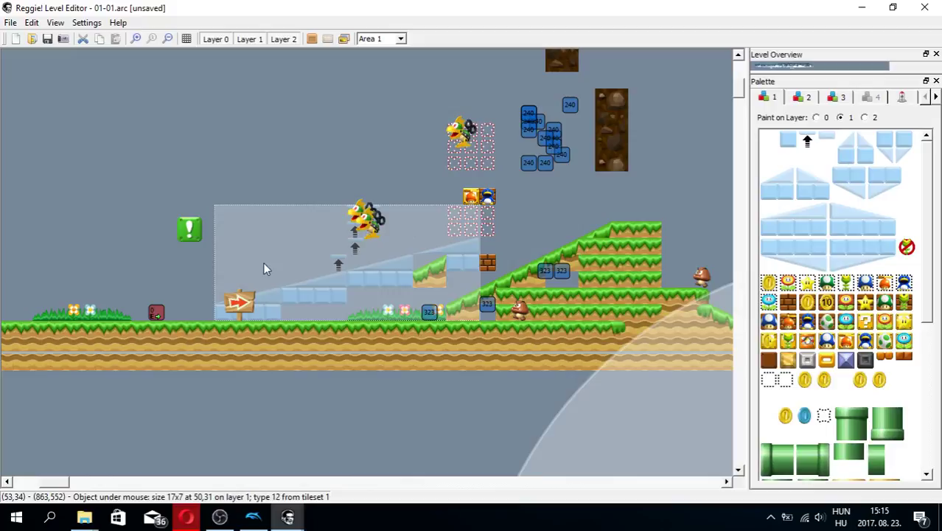
pyautogui.hscroll(5, 296, 422)
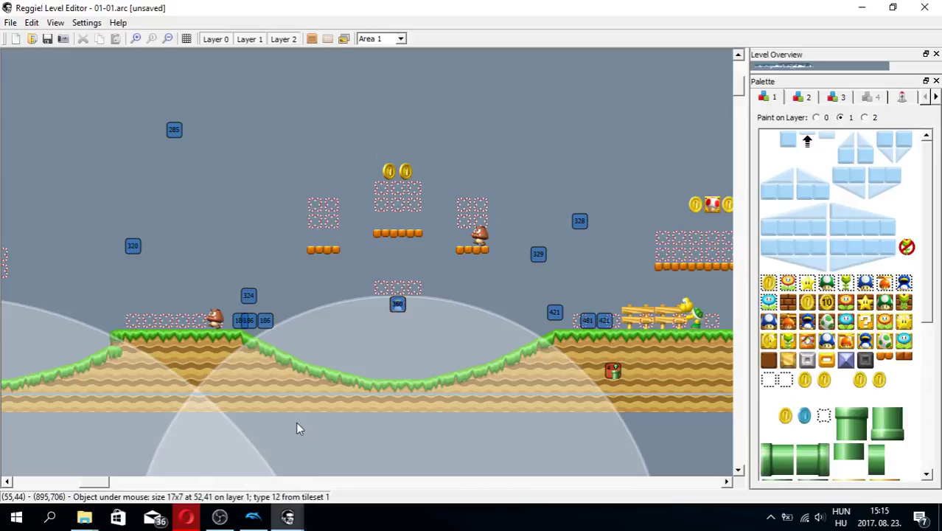
# - Discard the unsaved edits to level 01-01 and open level 01-02.arc
pyautogui.click(11, 22)
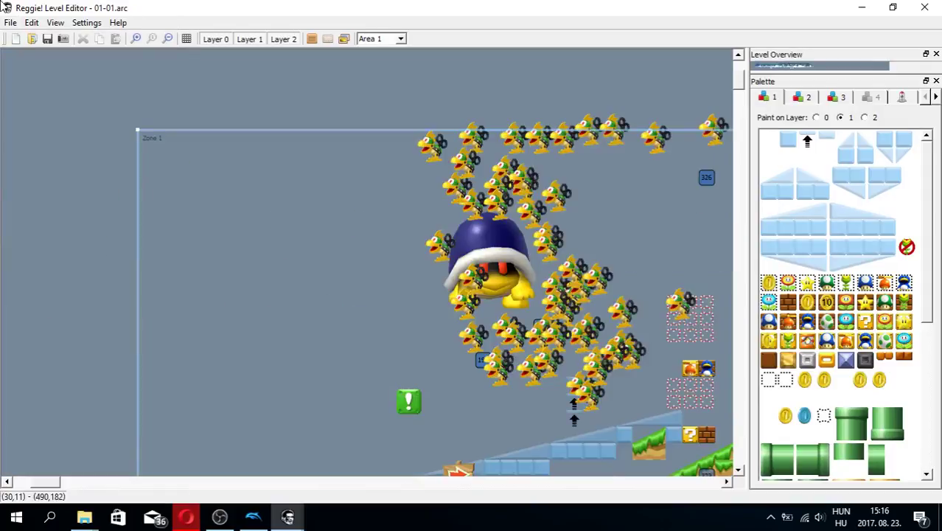
pyautogui.hotkey('ctrl', 'o')
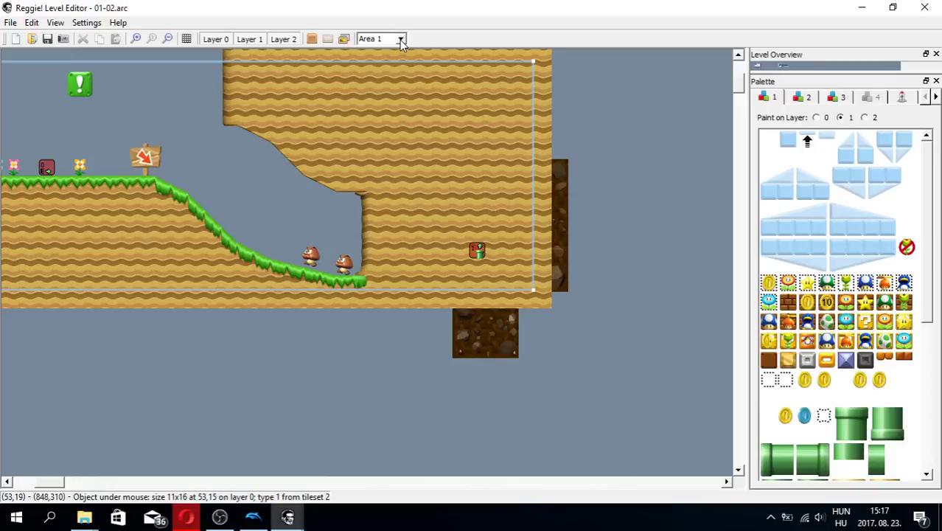
# - Switch to Area 2 and move the 2x8 rock column near the ceiling gap up one tile
pyautogui.scroll(-1, 400, 39)
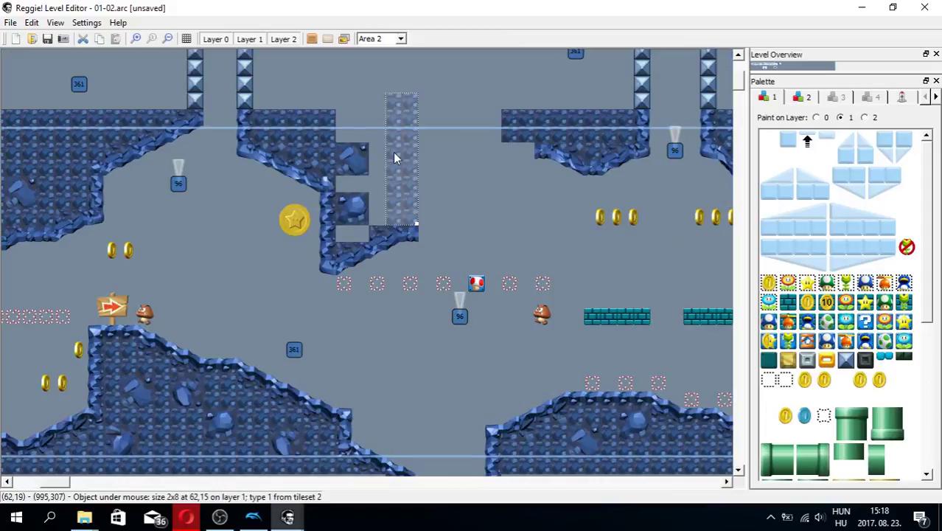
pyautogui.moveTo(394, 157); pyautogui.dragTo(395, 140)
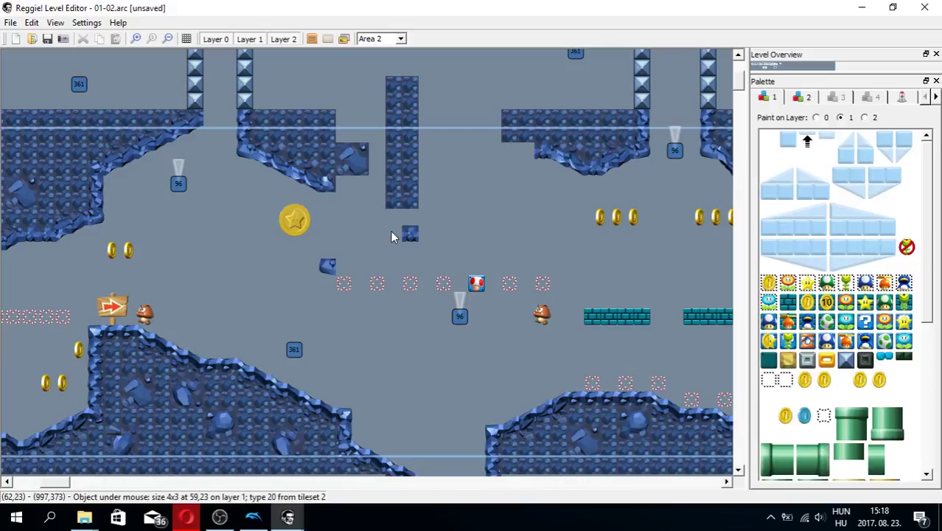
# - In the area's background settings, set the Zone 3 scenery to Underwater Reef (0502)
pyautogui.click(86, 23)
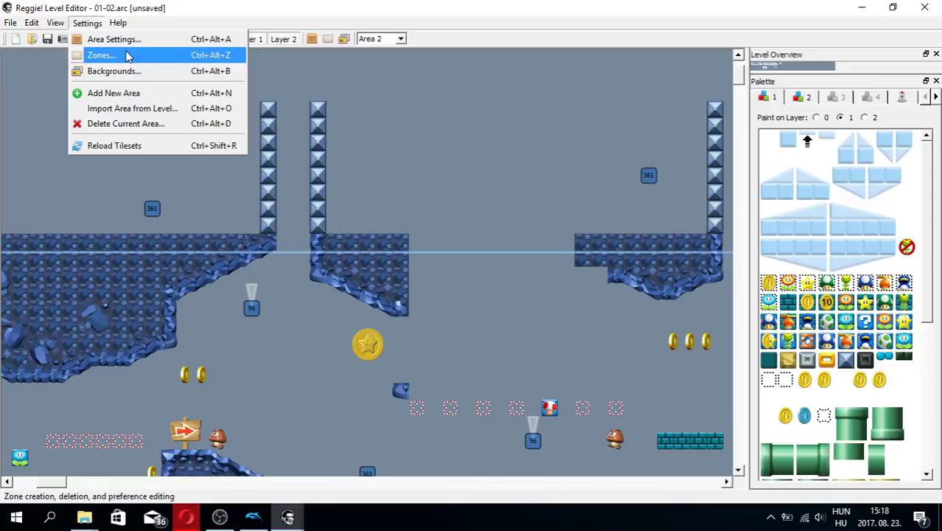
pyautogui.click(110, 71)
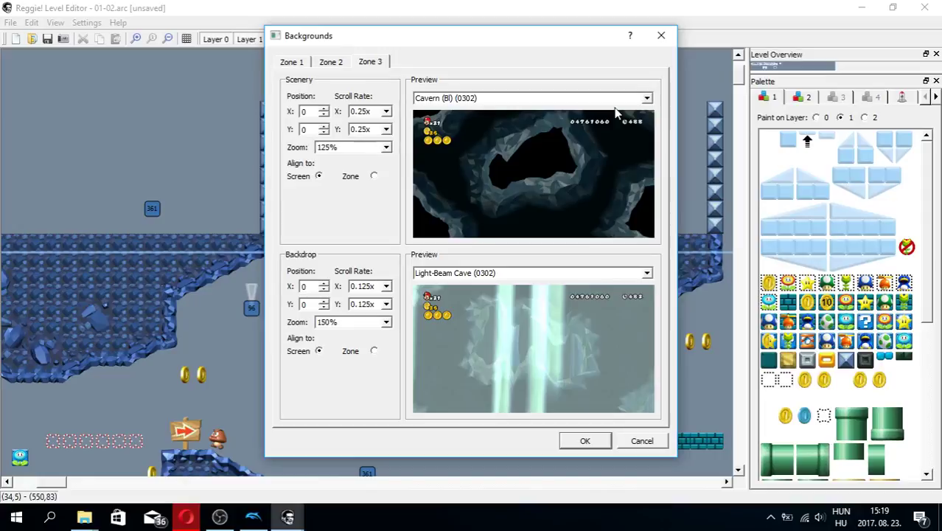
pyautogui.click(560, 98)
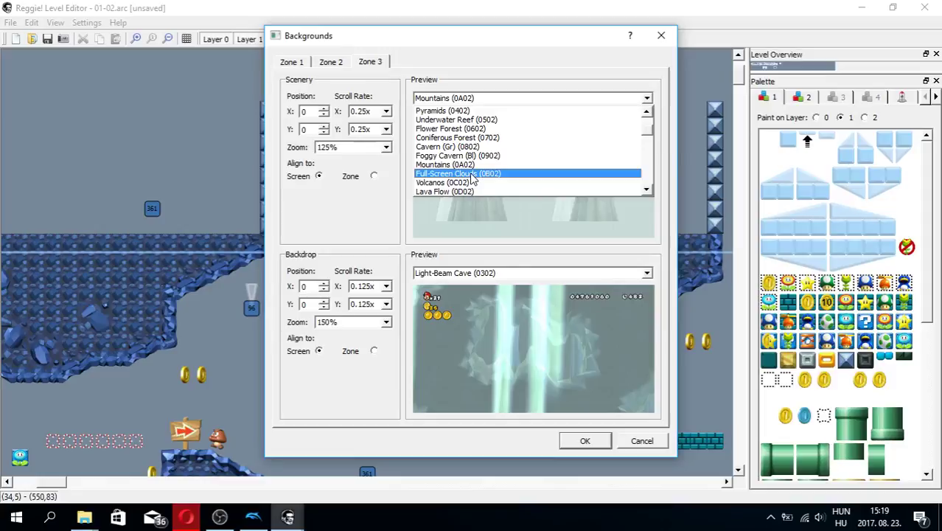
pyautogui.scroll(-10, 464, 183)
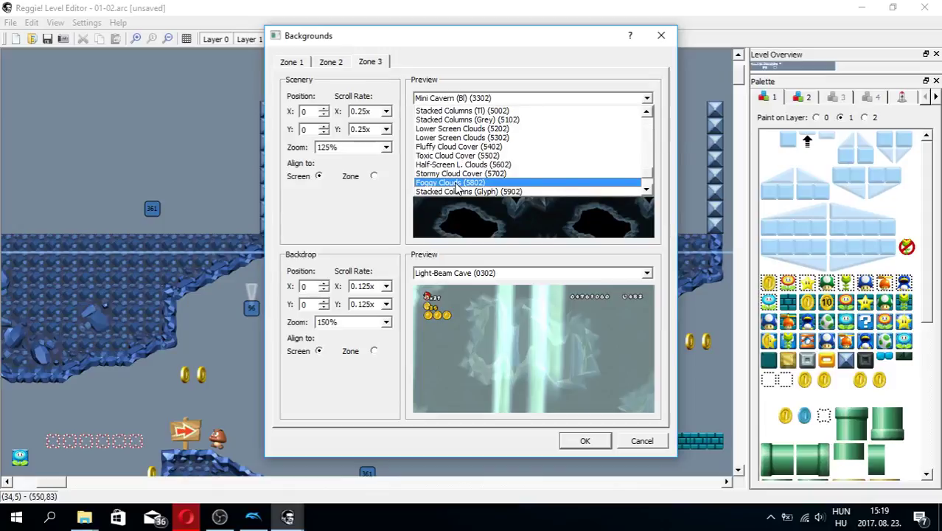
pyautogui.scroll(-2, 472, 190)
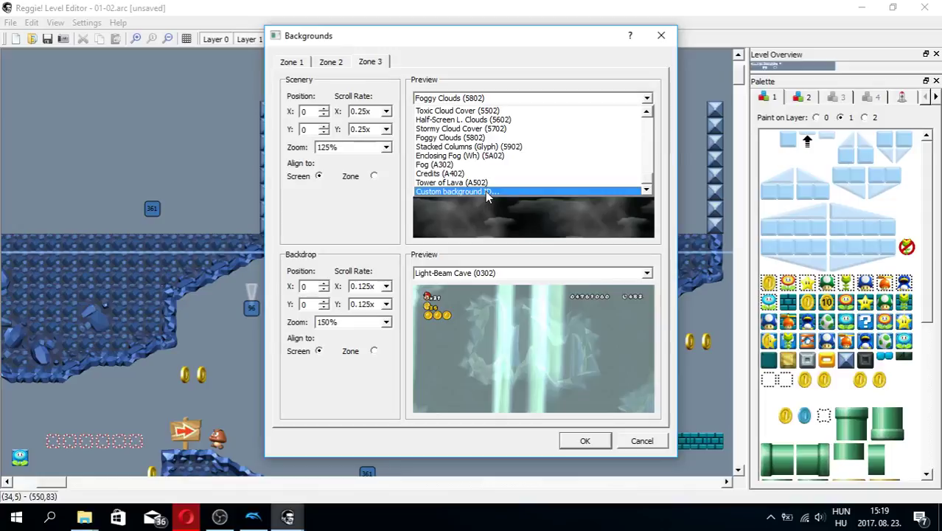
pyautogui.click(486, 192)
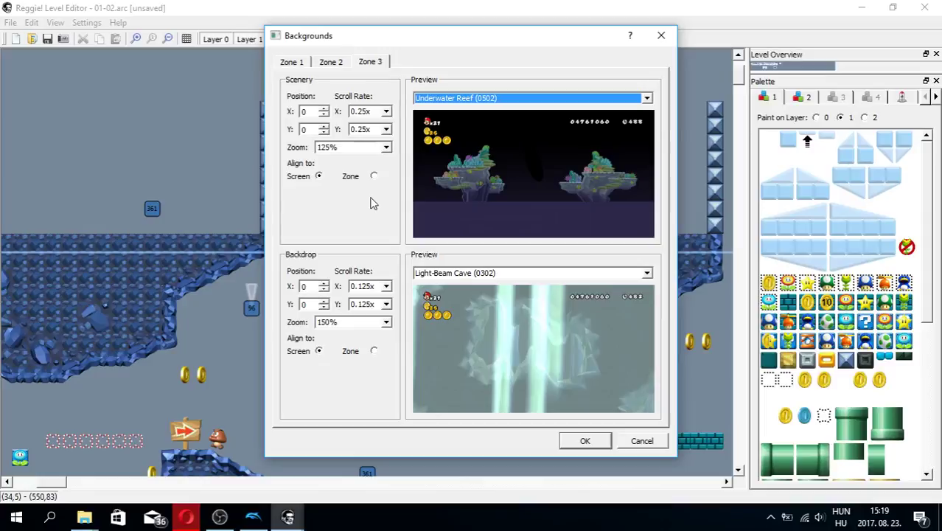
# - Set the Zone 1 scenery scroll rate to 0.875x horizontally and None vertically, and the backdrop's horizontal rate to 0.5x
pyautogui.hotkey('ctrl', 'Tab')
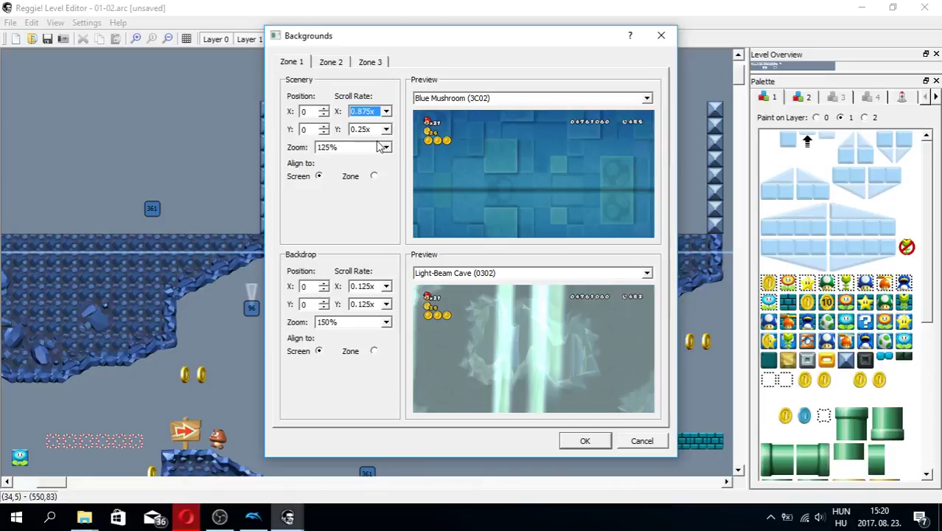
pyautogui.click(385, 286)
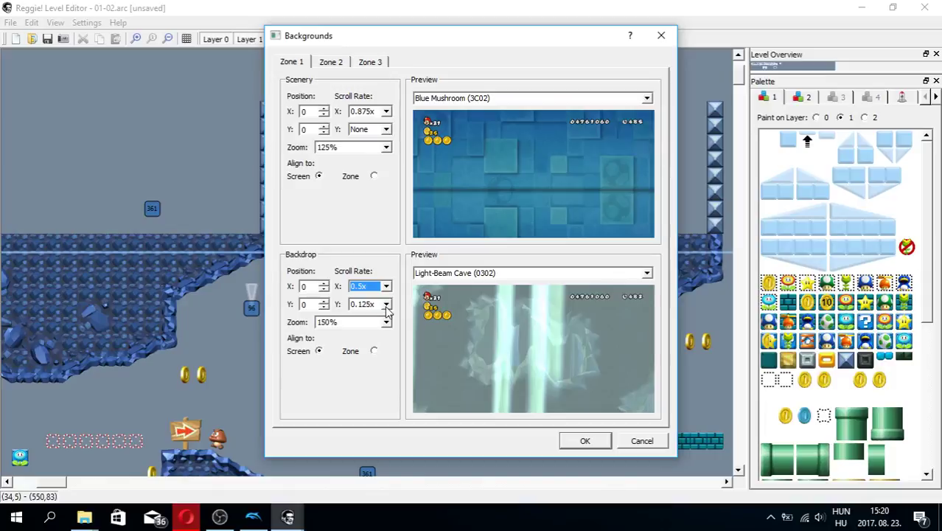
# - Set Zone 3 scroll rates to X 0.375x and Y 0.625x for scenery, X 0.5x and Y 0.75x for the backdrop, and apply the backgrounds
pyautogui.hotkey('ctrl', 'shift', 'Tab')
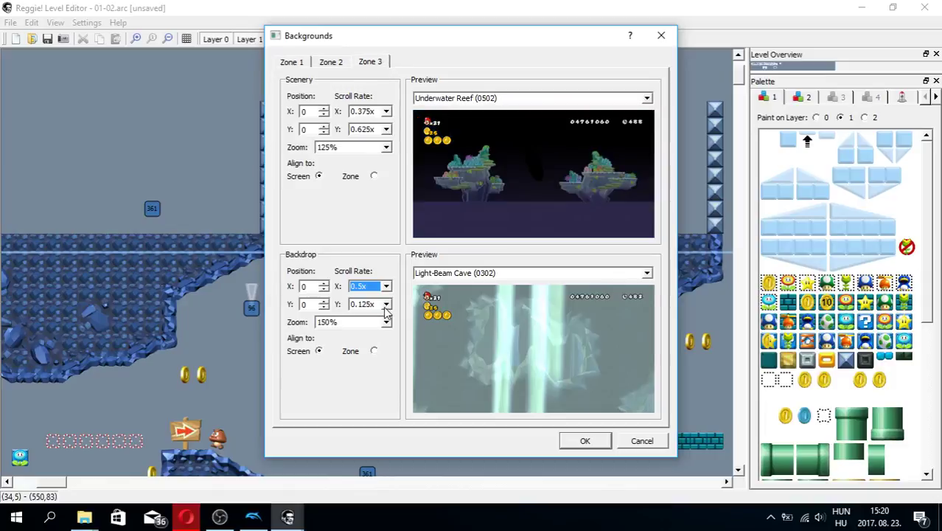
pyautogui.scroll(-5, 385, 305)
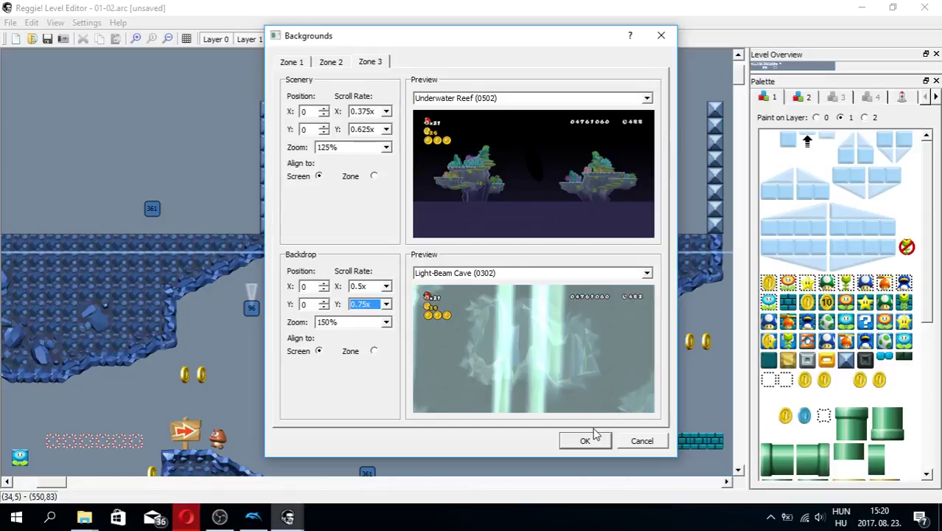
pyautogui.click(594, 436)
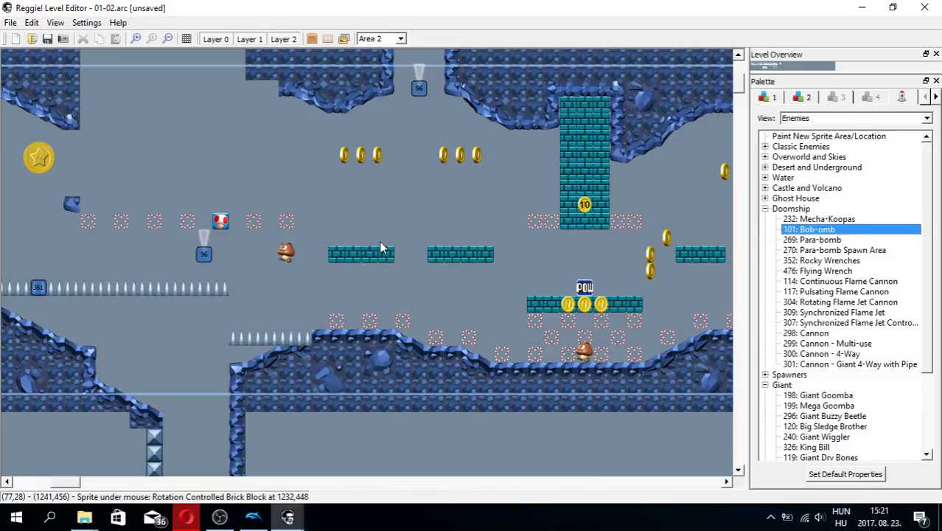
# - Place a dense cluster of Bob-ombs above the two brick platforms and flank it with columns of Synchronized Flame Jets, repeated below the platforms
pyautogui.moveTo(382, 248); pyautogui.dragTo(446, 188, button='right')
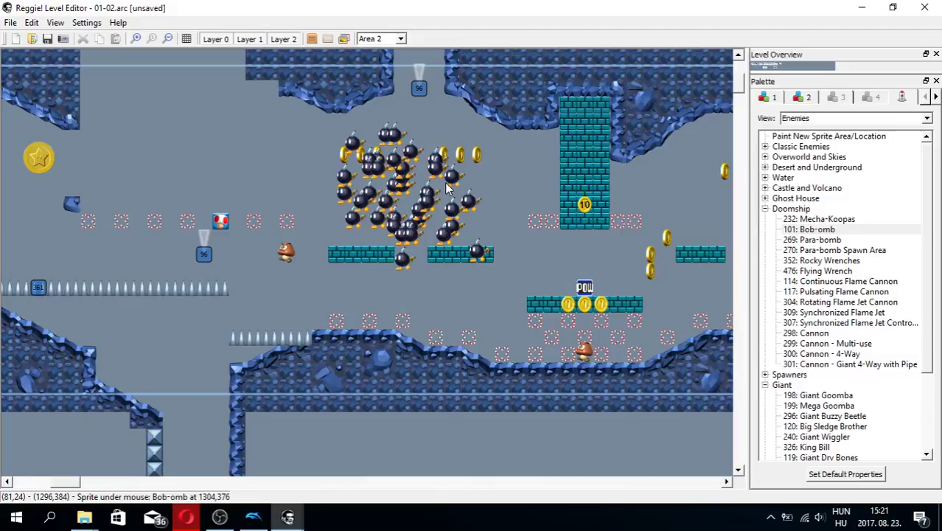
pyautogui.hotkey('ctrl', 'v')
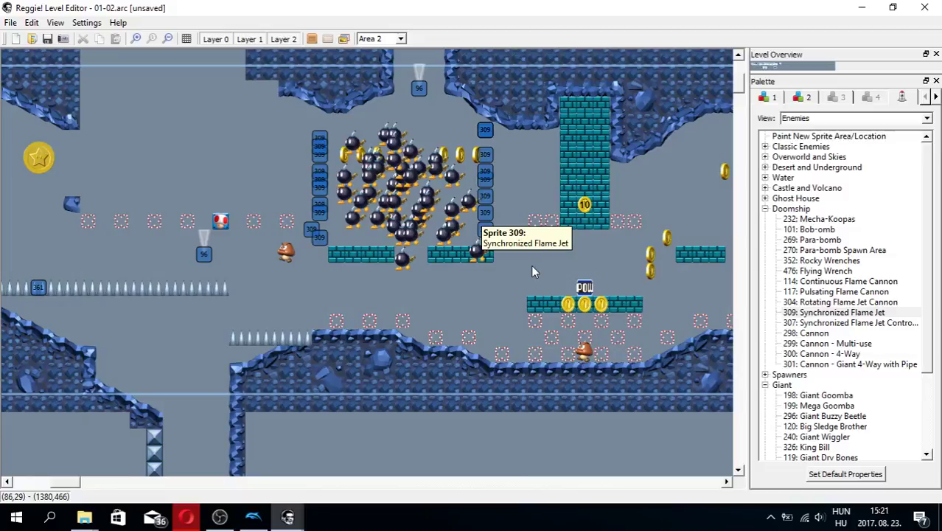
pyautogui.hotkey('ctrl', 'v')
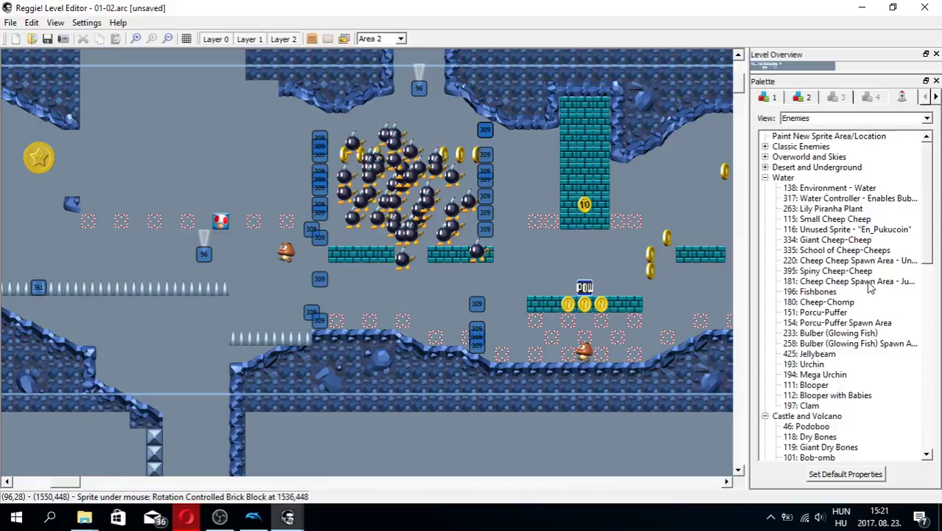
# - List the Events and Special sprites, and set the Rotation ID of the 16x10 Rotation Controlled Crystal Block to 100
pyautogui.click(852, 118)
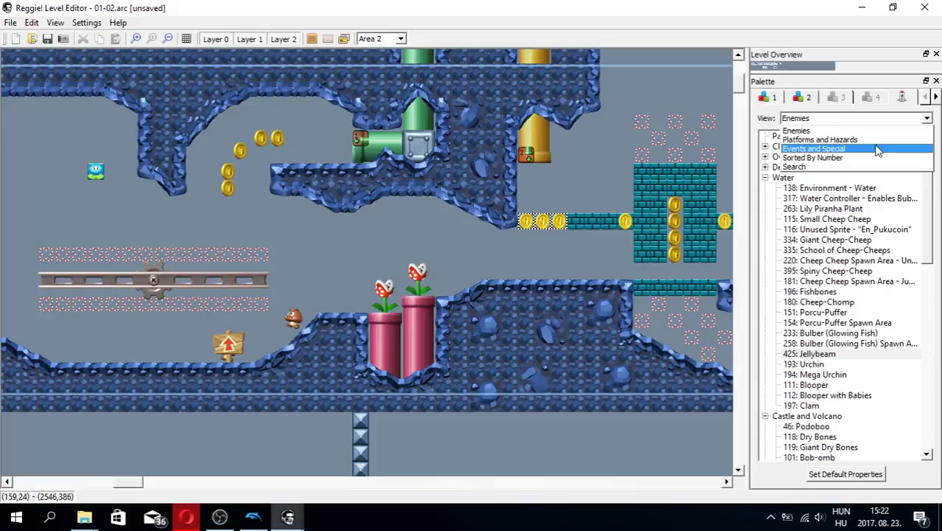
pyautogui.click(877, 151)
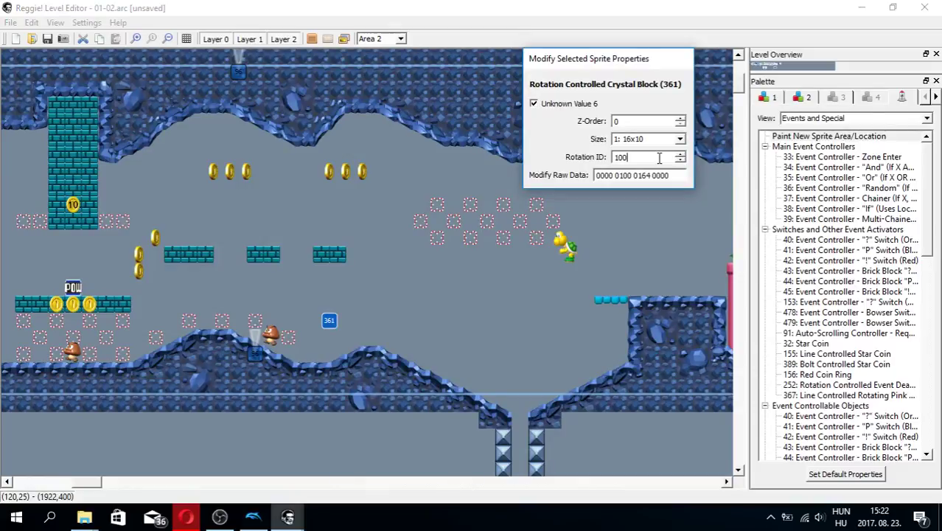
pyautogui.click(515, 305)
# - Place star blocks above the arrow sign near the area's start and above the Goomba beside the Bob-omb cluster
pyautogui.hscroll(1, 514, 305)
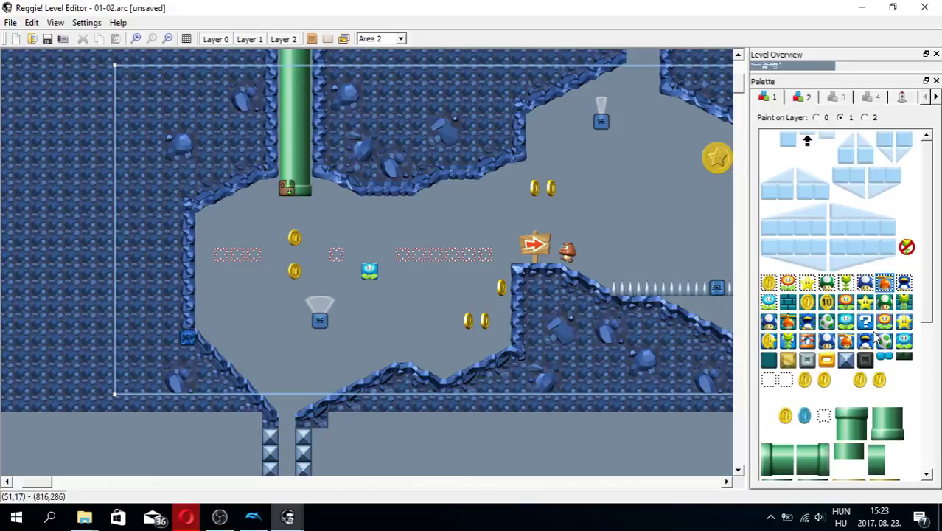
pyautogui.hscroll(3, 539, 233)
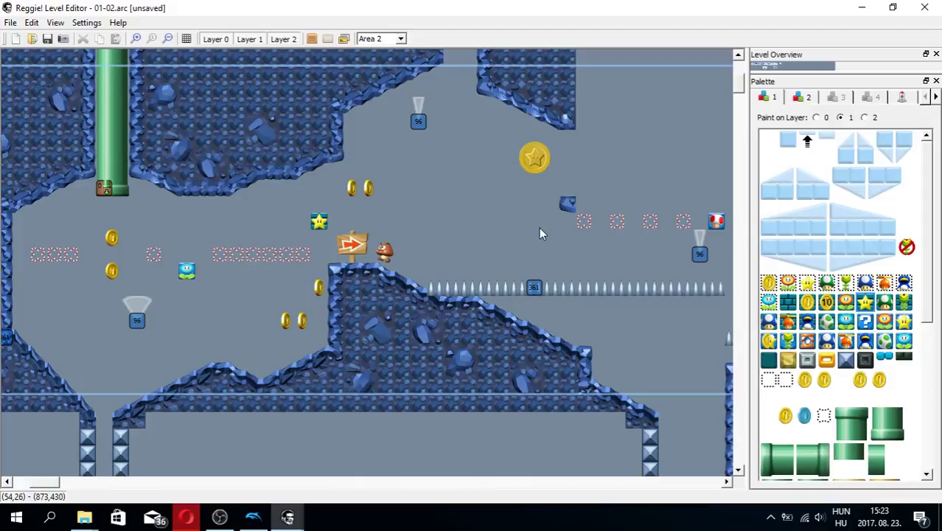
pyautogui.hscroll(5, 538, 232)
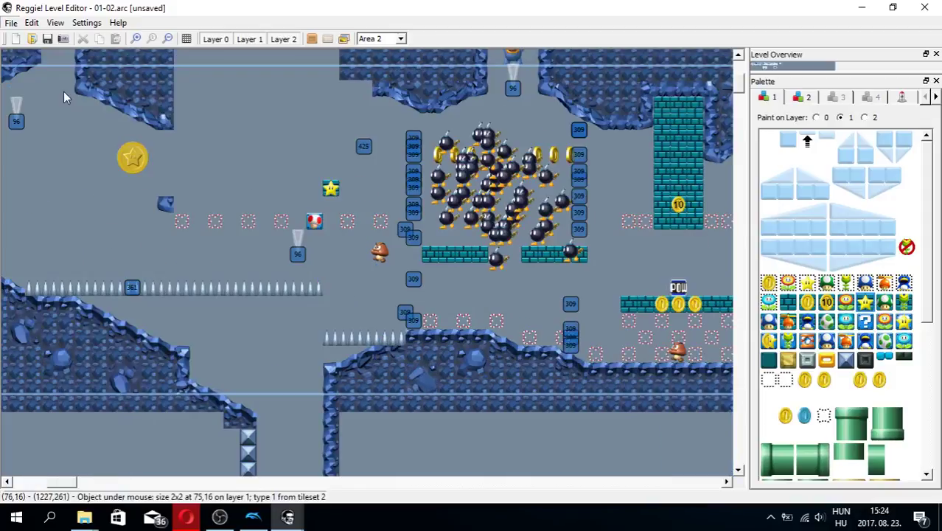